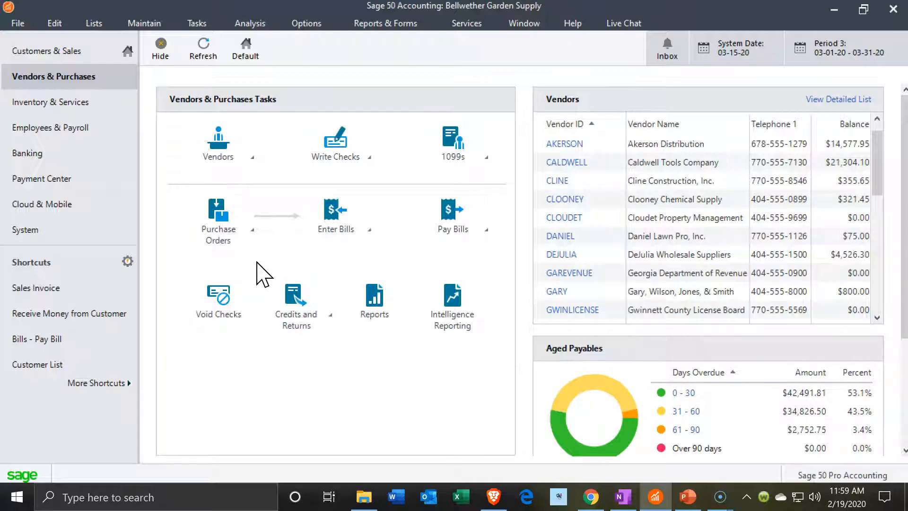
left_click(240, 254)
left_click(290, 258)
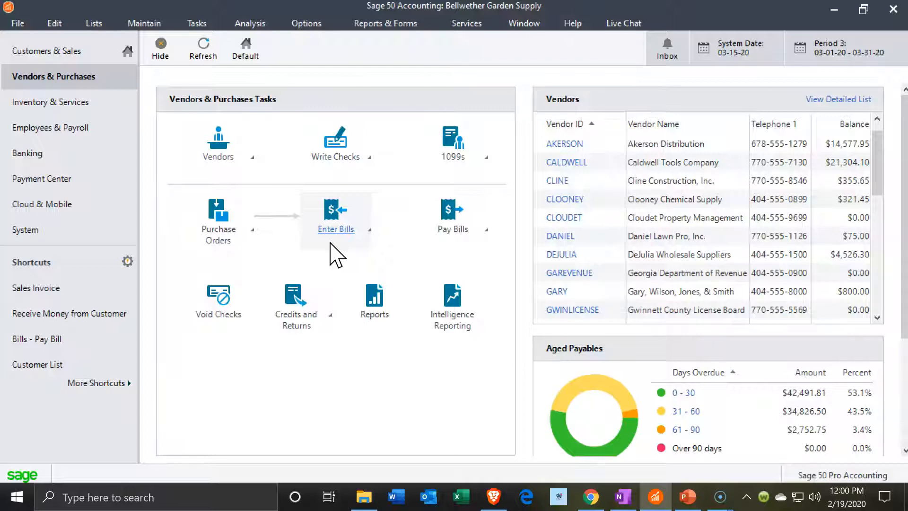
Step: Start a new purchase order from the vendor and purchase tasks and maximize its window
left_click(236, 226)
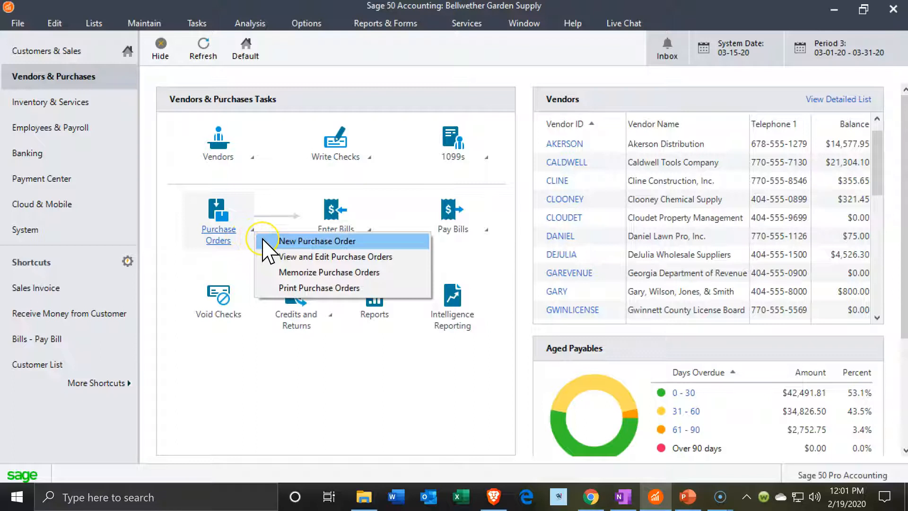
left_click(263, 240)
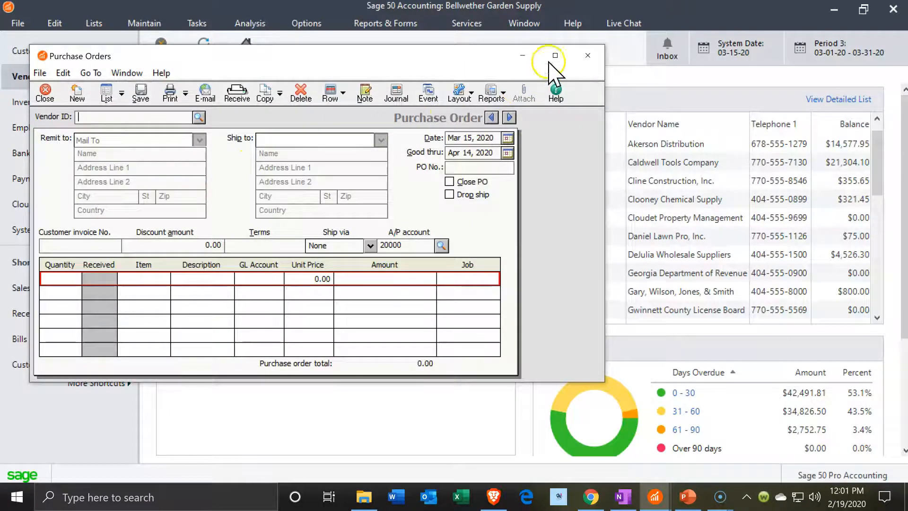
left_click(553, 55)
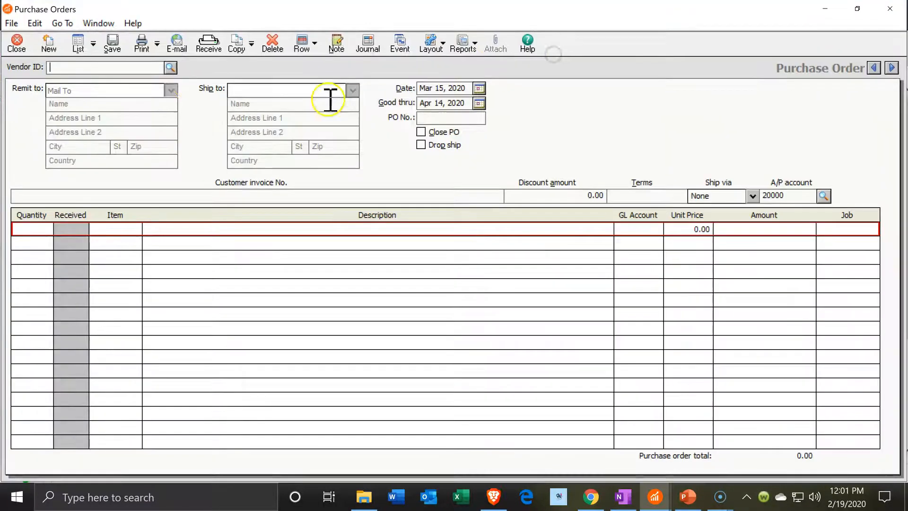
Step: Choose ABNEY (Abney and Son Contractors) as the vendor for the purchase order
left_click(171, 67)
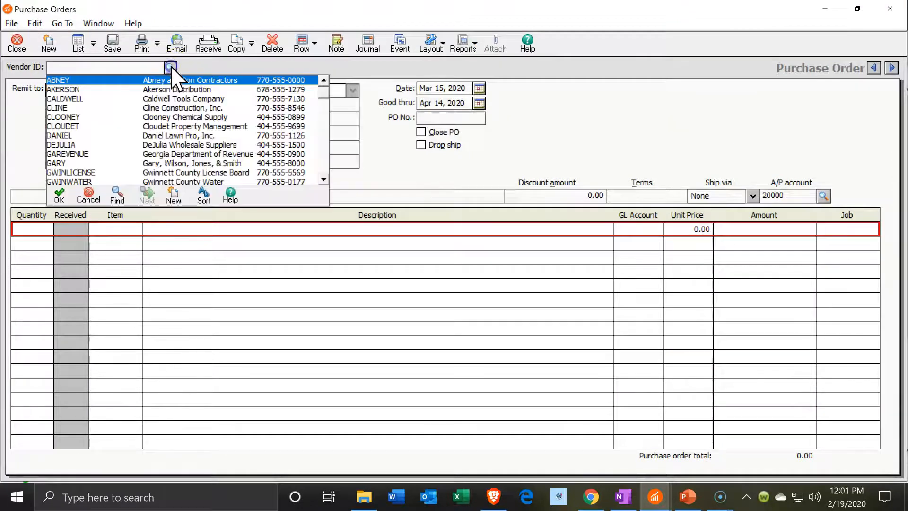
double_click(65, 80)
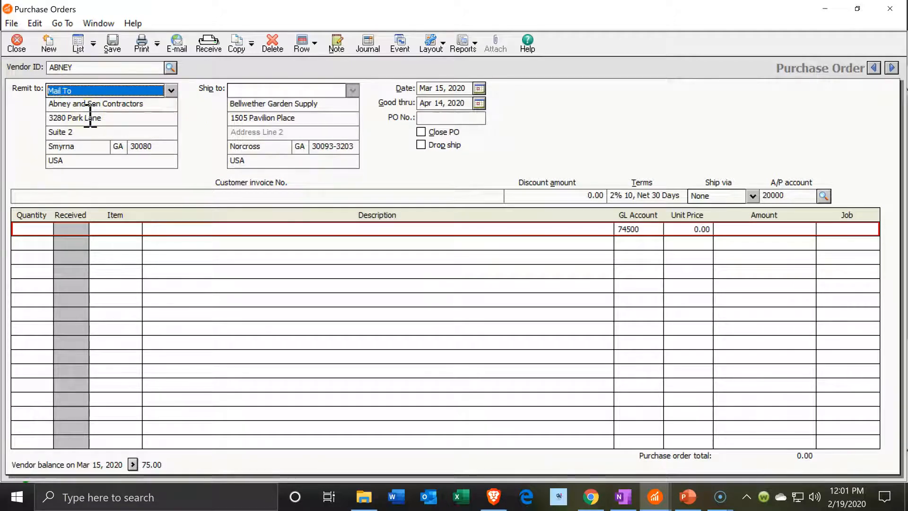
left_click(170, 68)
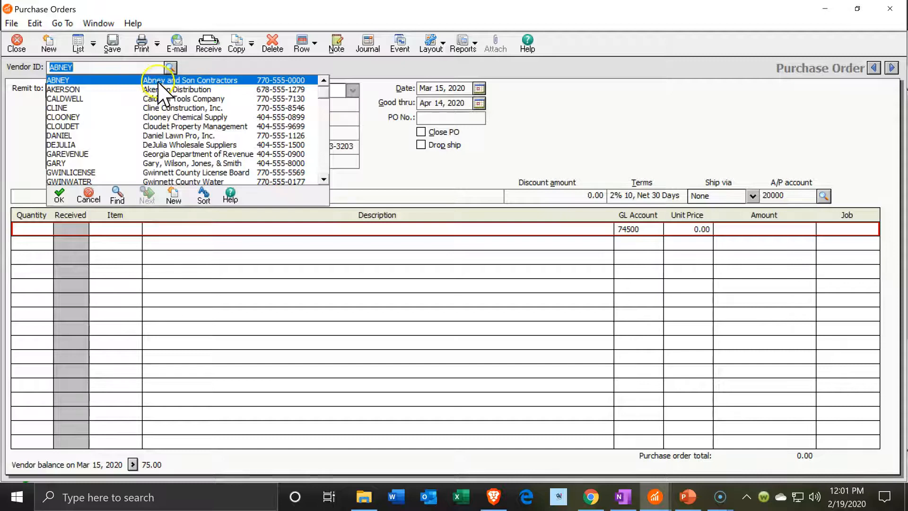
left_click(159, 81)
Step: Review the remit-to and ship-to address fields of the purchase order, ending at the order date
key("Tab")
key("Tab")
key("Tab")
key("Tab")
key("Tab")
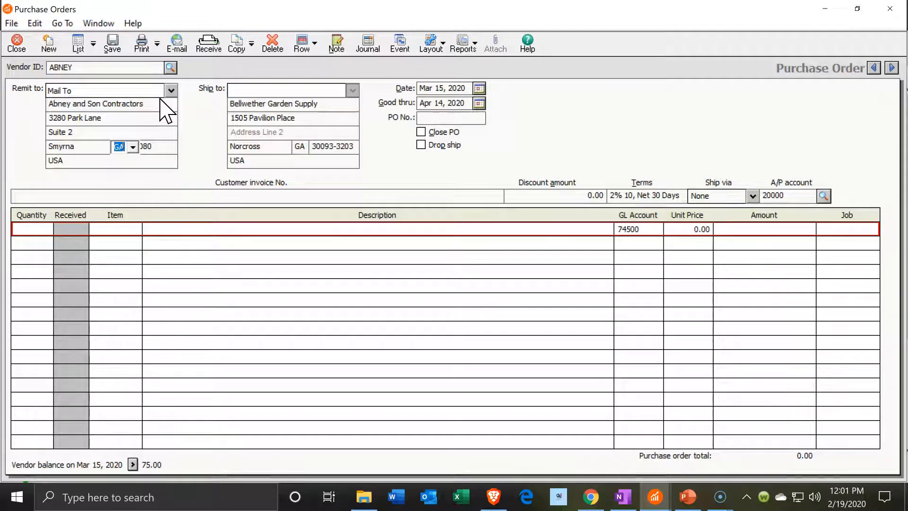
key("Tab")
key("Tab")
key("Tab")
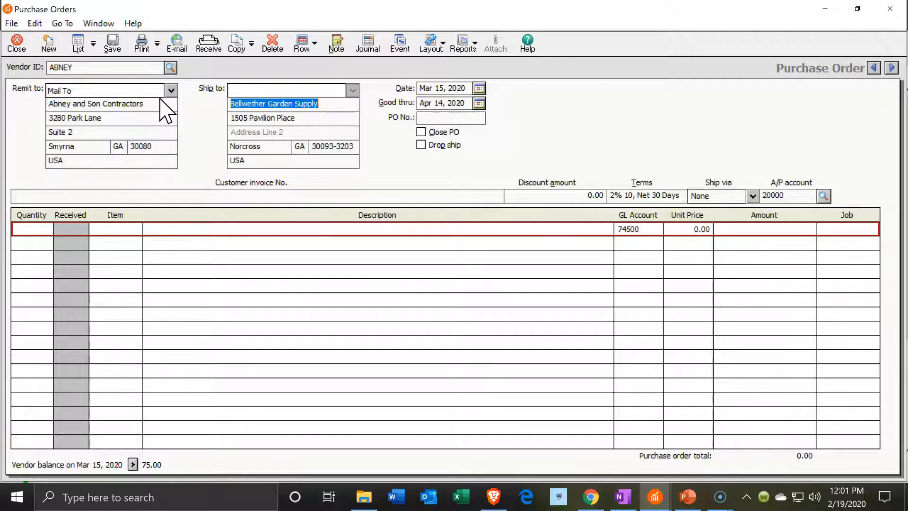
key("Tab")
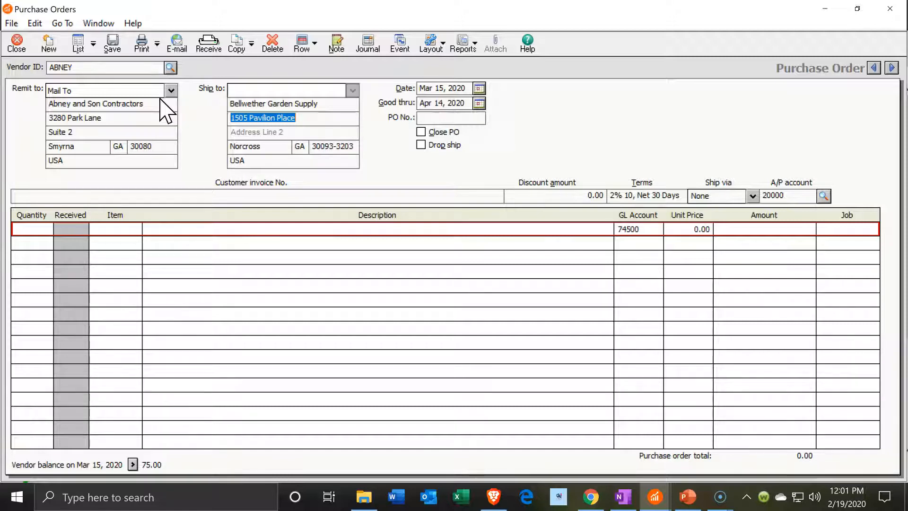
key("Tab")
key("Tab")
key("Tab")
key("Tab")
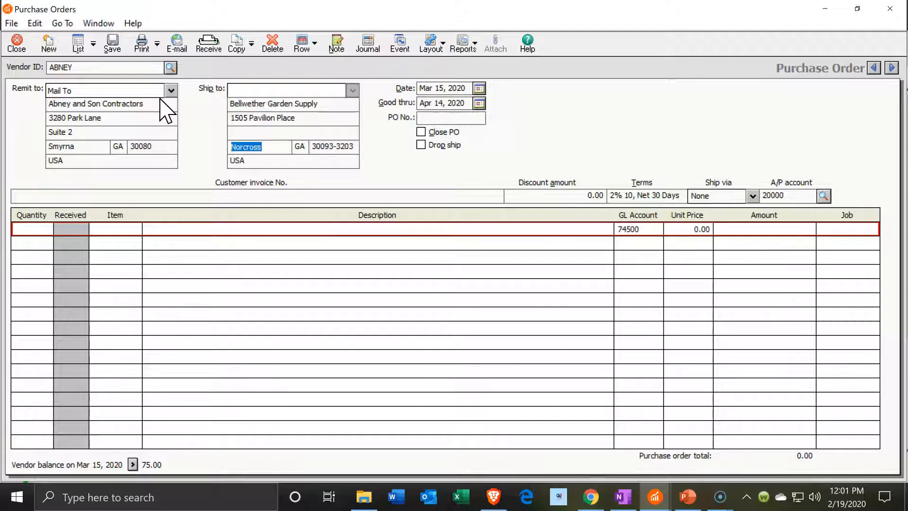
key("Tab")
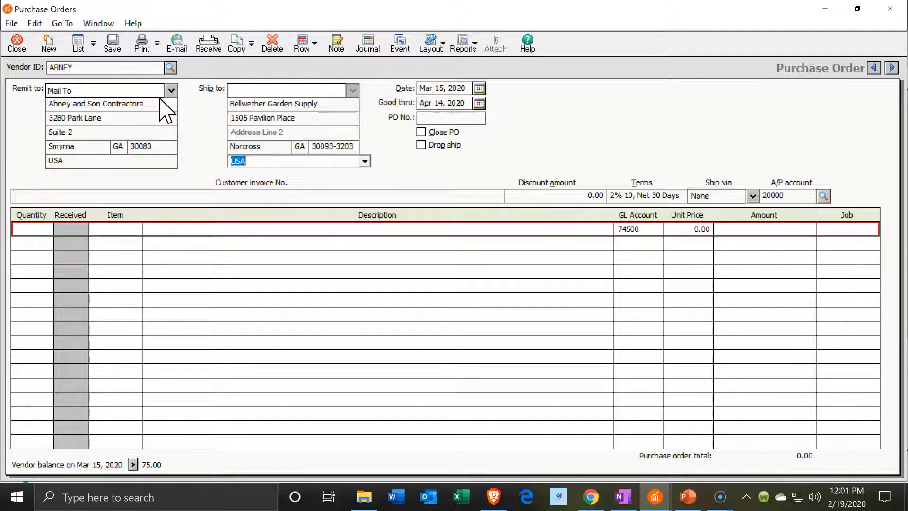
key("Tab")
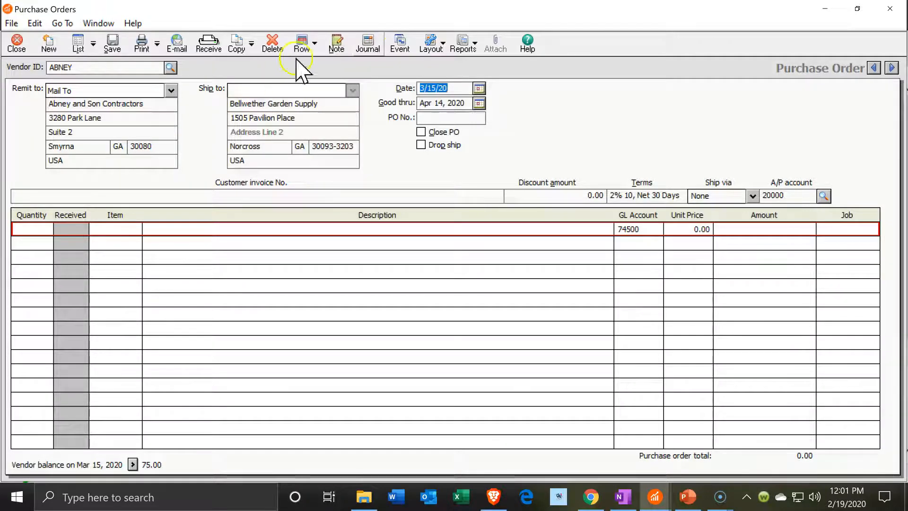
Step: Set the purchase order date to March 20, 2020, keep the good-through date, and enter the PO number
left_click(479, 89)
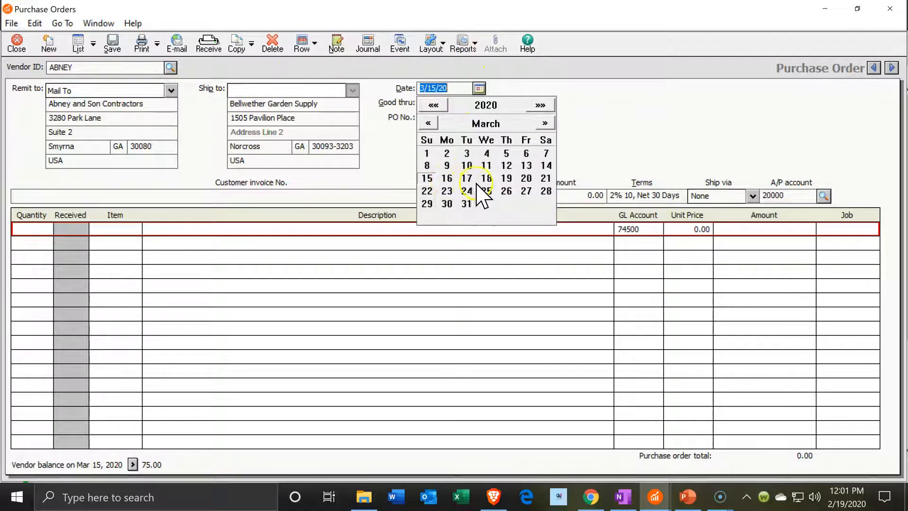
left_click(525, 178)
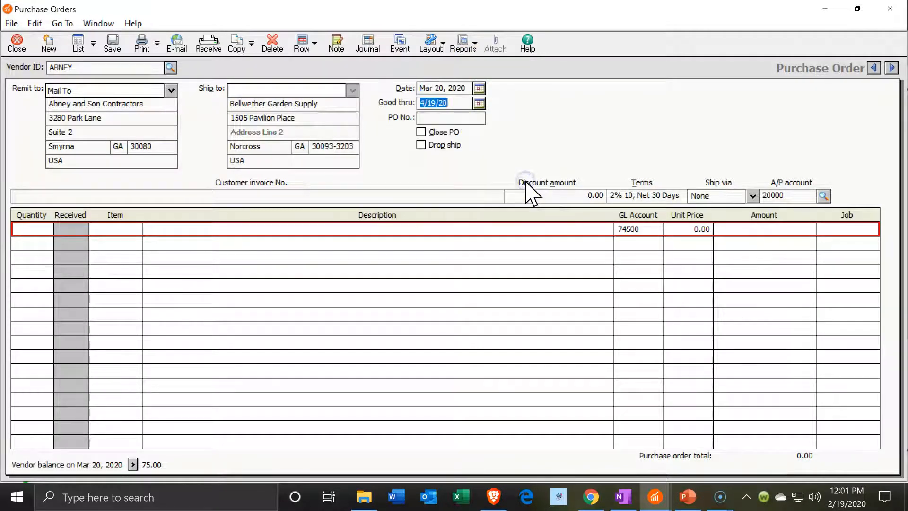
type("574")
key("Tab")
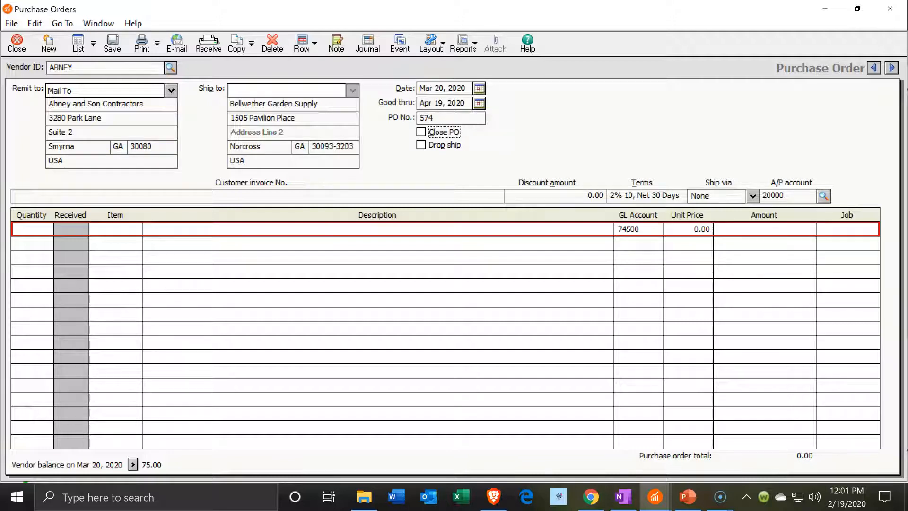
key("Tab")
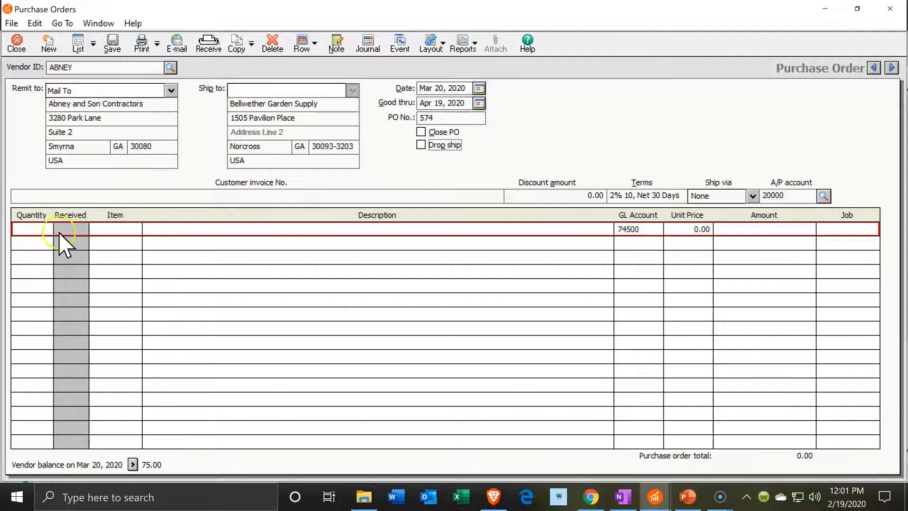
Step: Enter a first order line for a quantity of 7 of item AVRY-10100
left_click(35, 229)
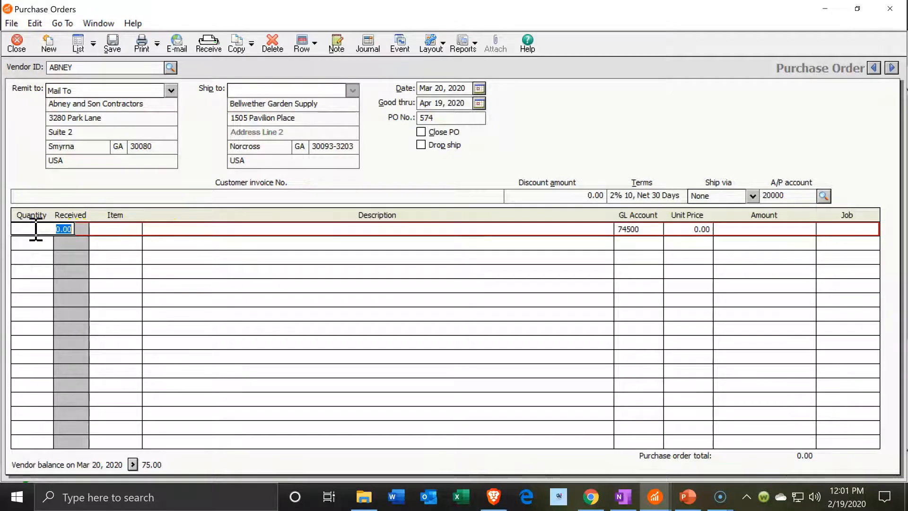
type("7")
key("Tab")
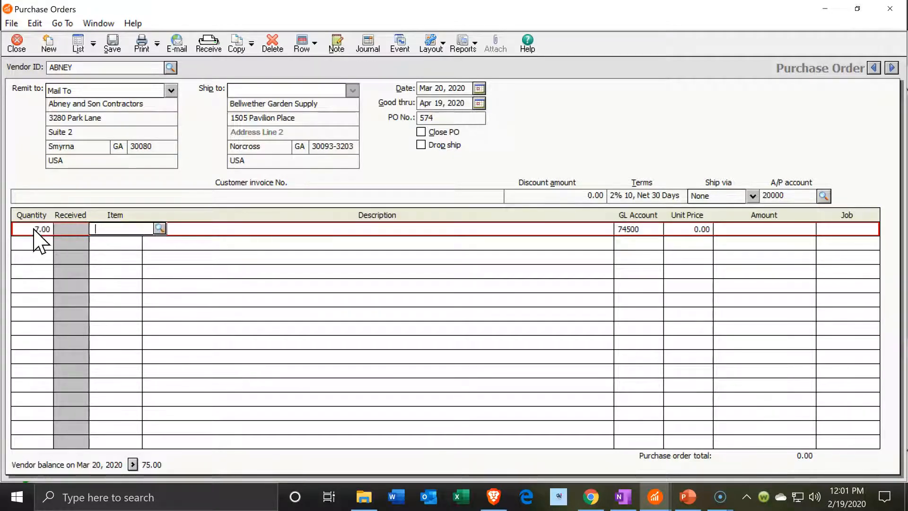
left_click(161, 229)
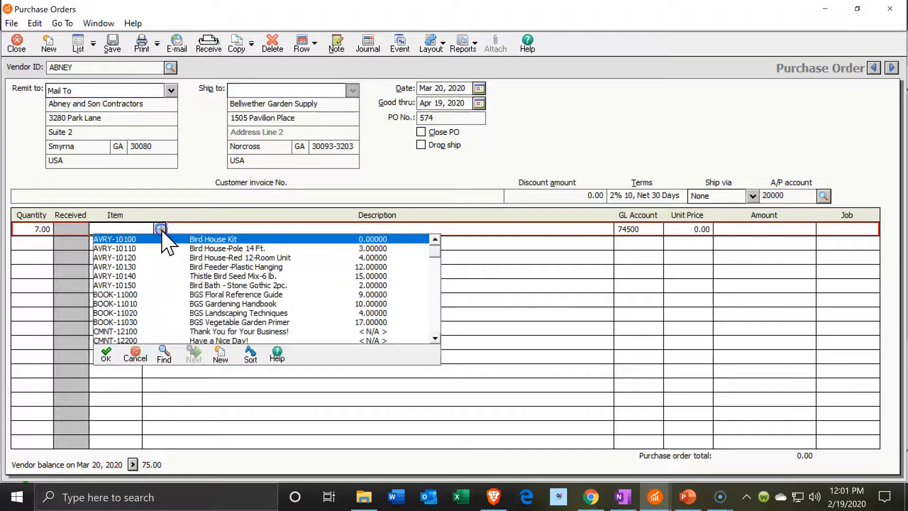
double_click(150, 239)
key("Tab")
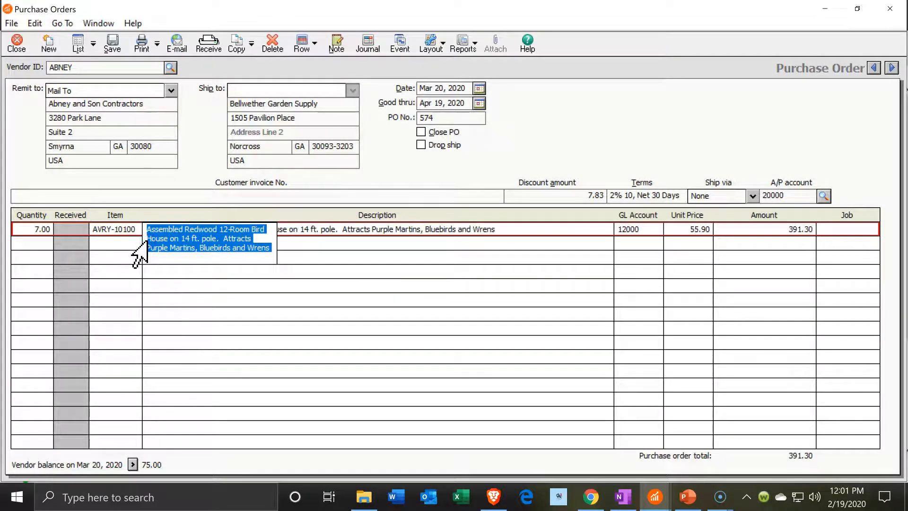
Step: Check the GL account choices for the order line, keeping its default Inventory account, unit price and blank job
key("Tab")
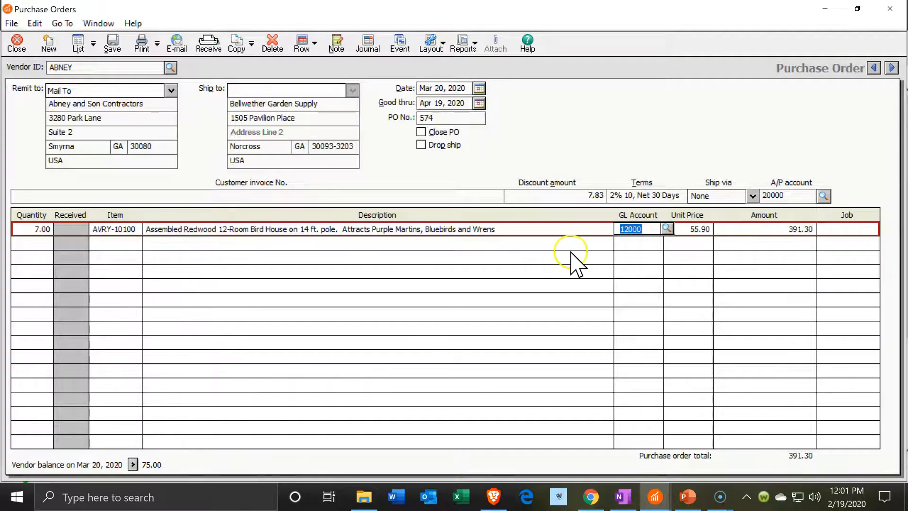
left_click(667, 229)
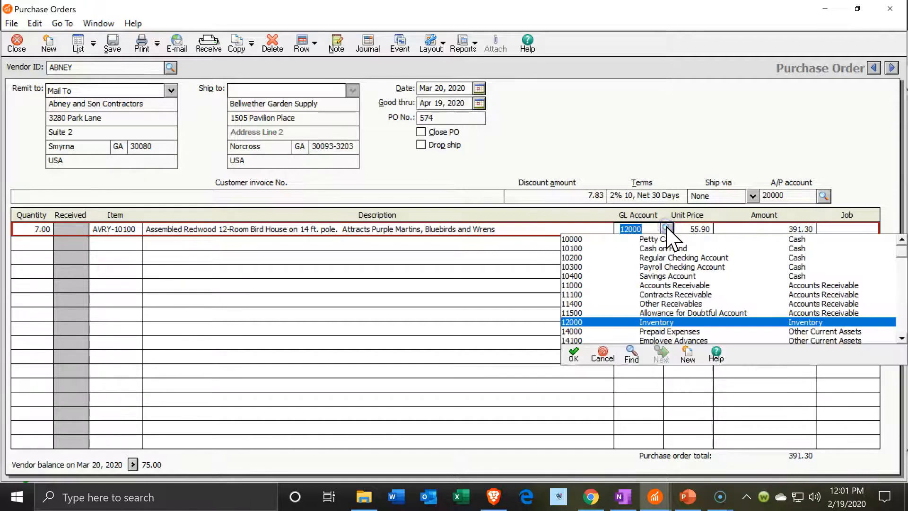
left_click(666, 229)
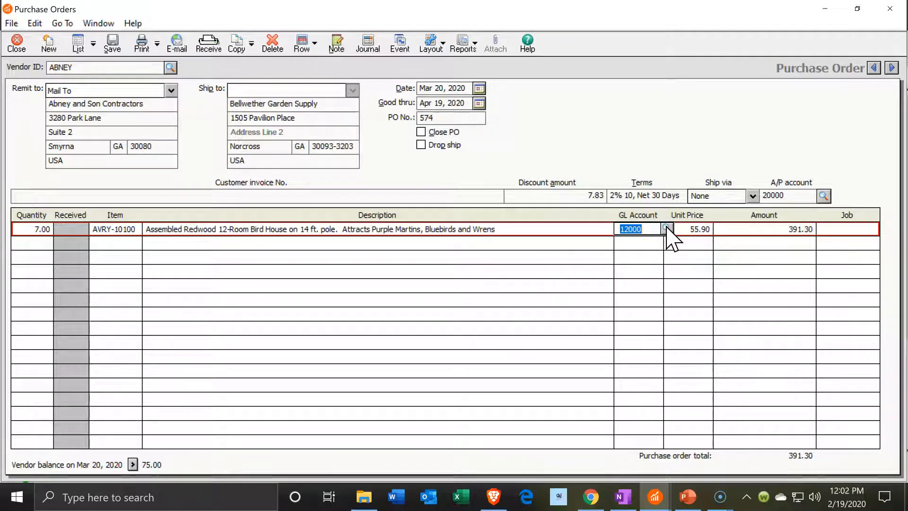
key("Tab")
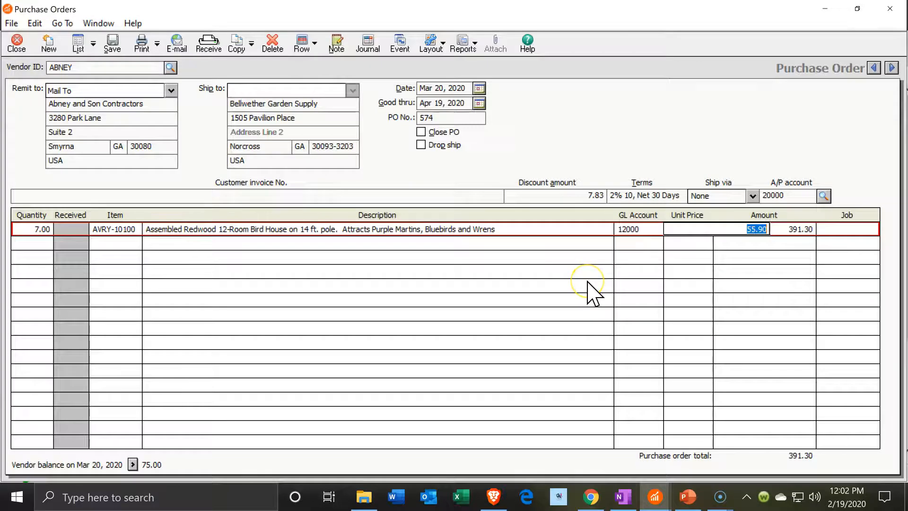
key("Tab")
key("Tab")
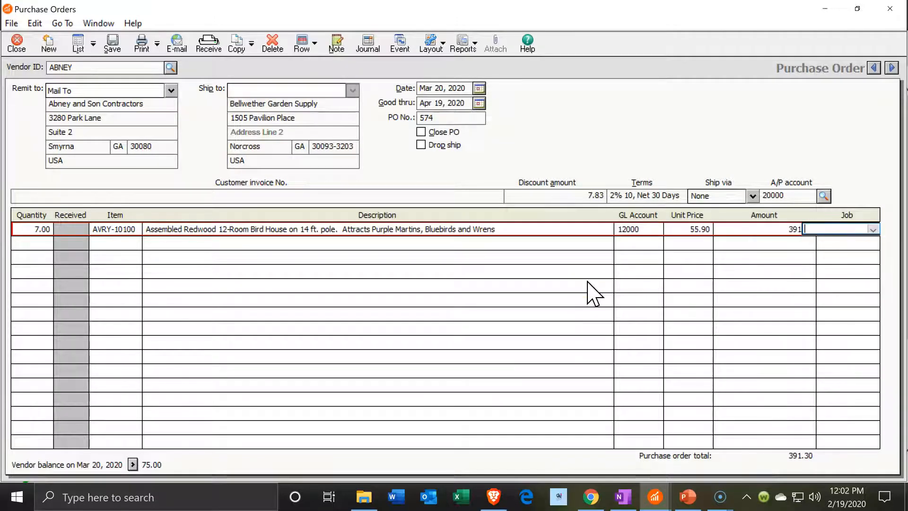
key("Tab")
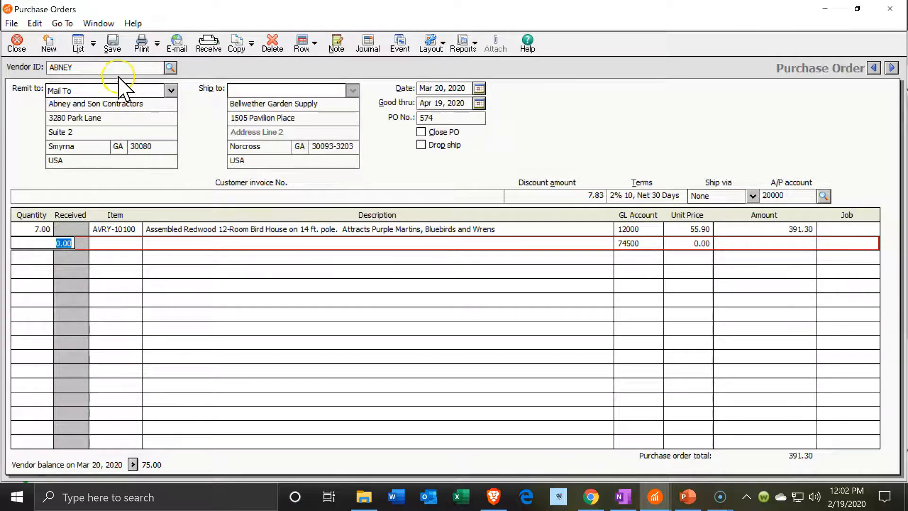
Step: Save the completed purchase order and close the purchase order form
left_click(113, 45)
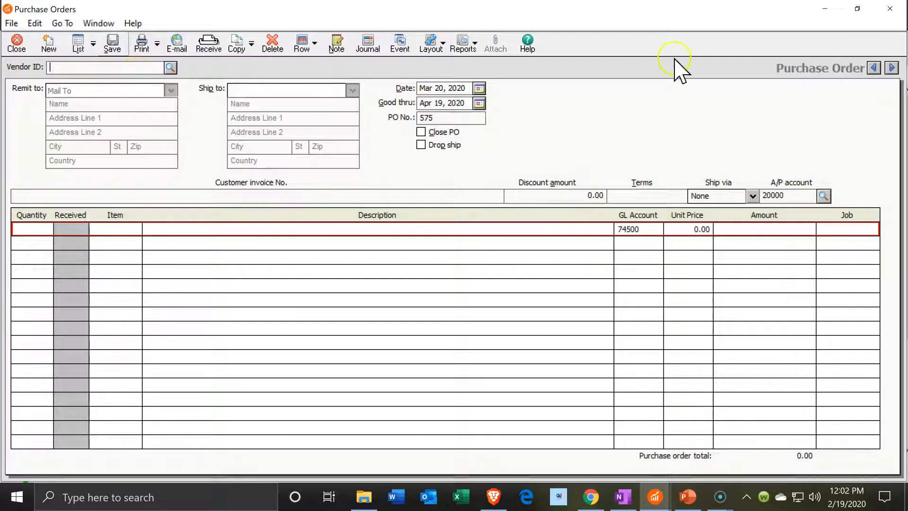
left_click(890, 8)
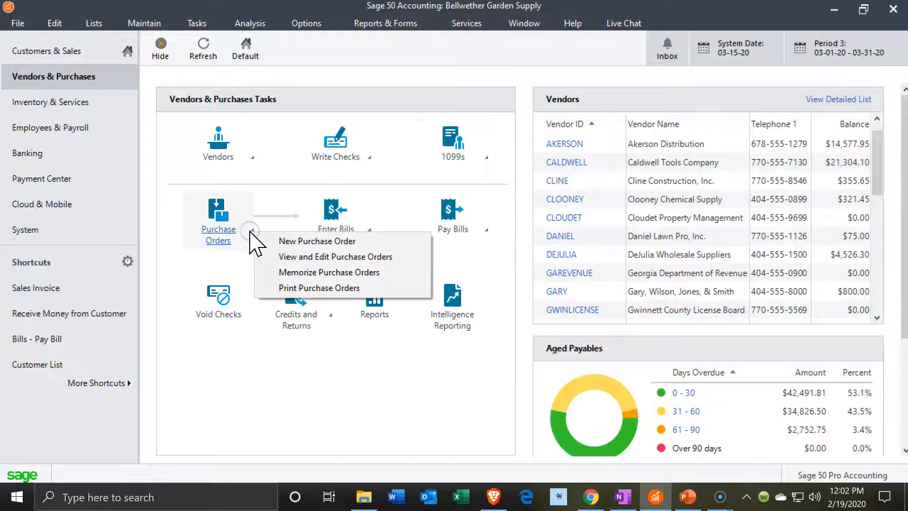
Step: Open the list of existing purchase orders at full size, check the new ABNEY order, and close the list
left_click(292, 259)
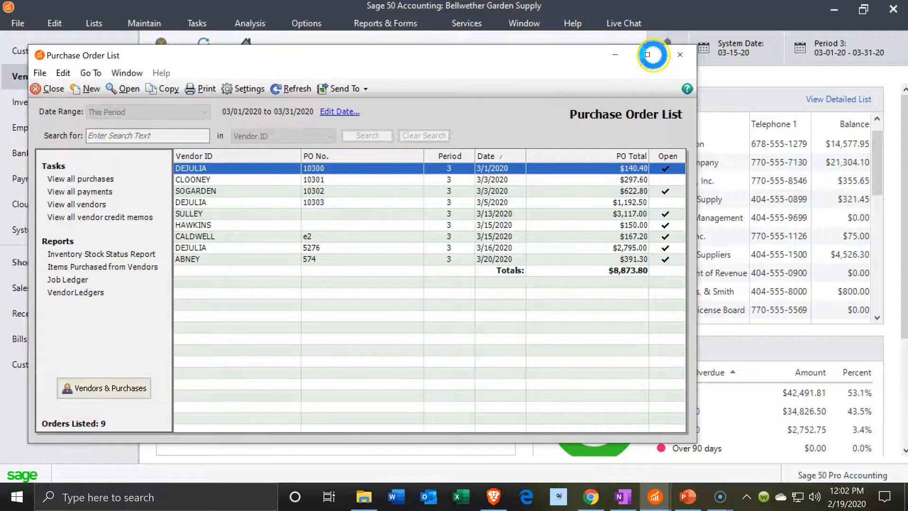
left_click(652, 55)
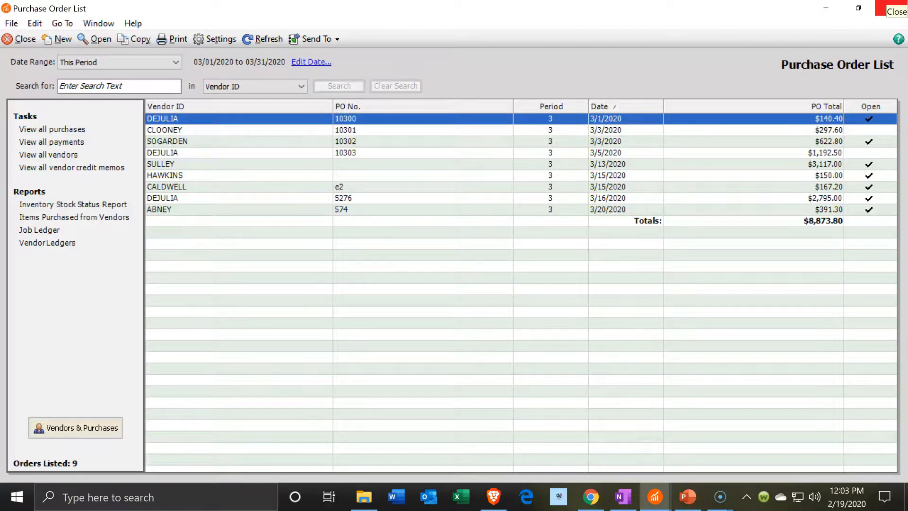
left_click(889, 8)
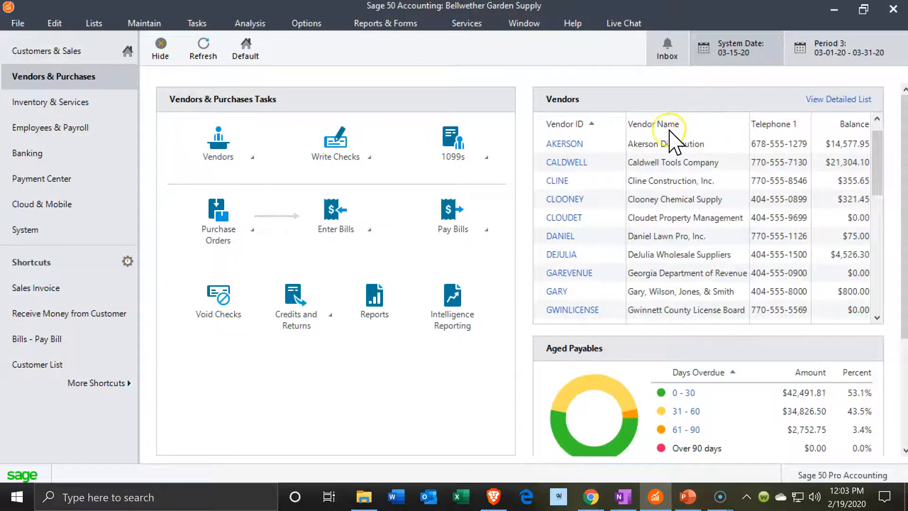
Step: Start a new bill in a maximized window and choose ABNEY as its vendor
left_click(363, 236)
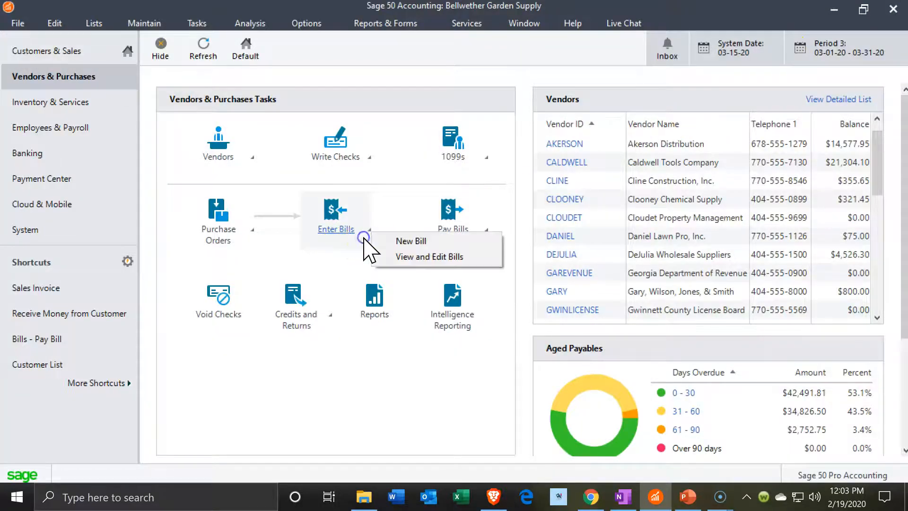
left_click(394, 242)
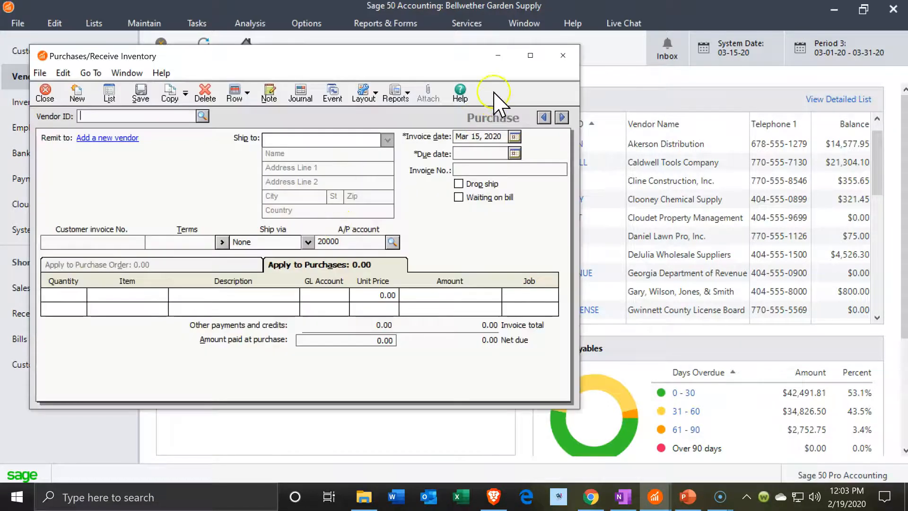
left_click(530, 55)
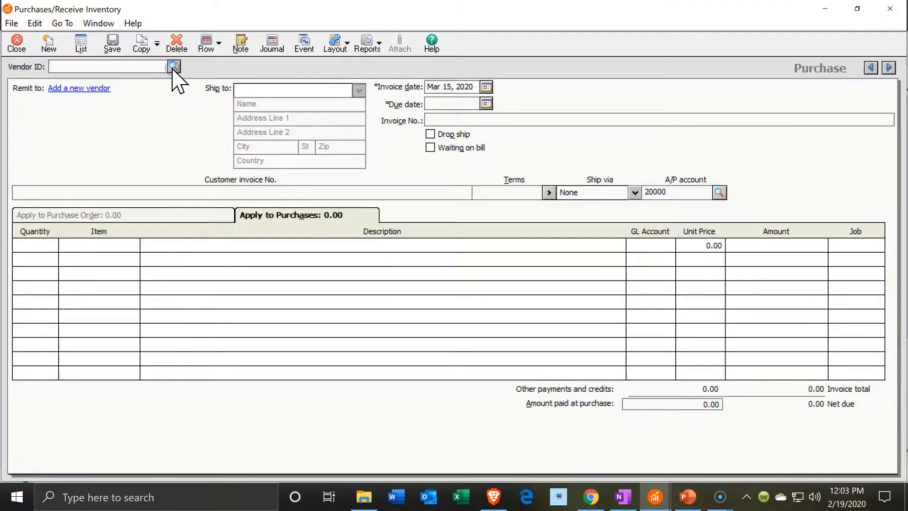
left_click(174, 67)
double_click(137, 79)
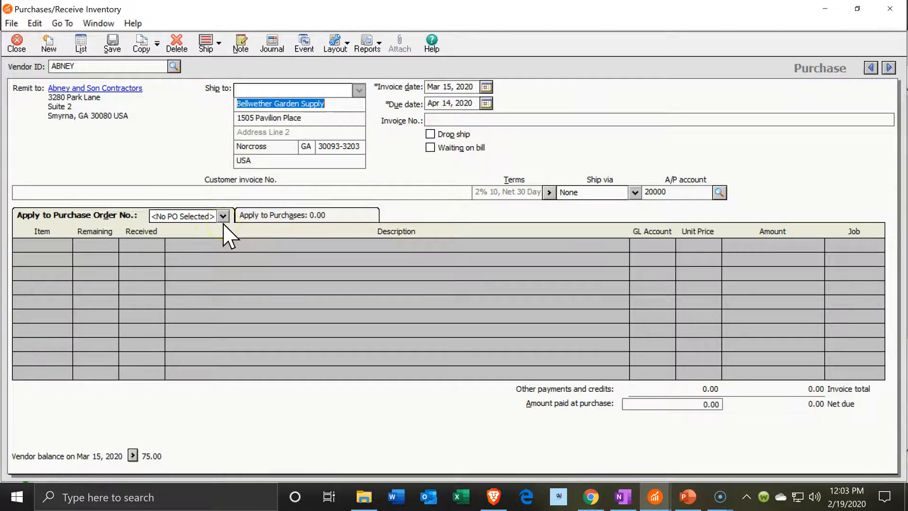
Step: Apply the bill to the open purchase order entered for ABNEY
left_click(236, 217)
left_click(223, 216)
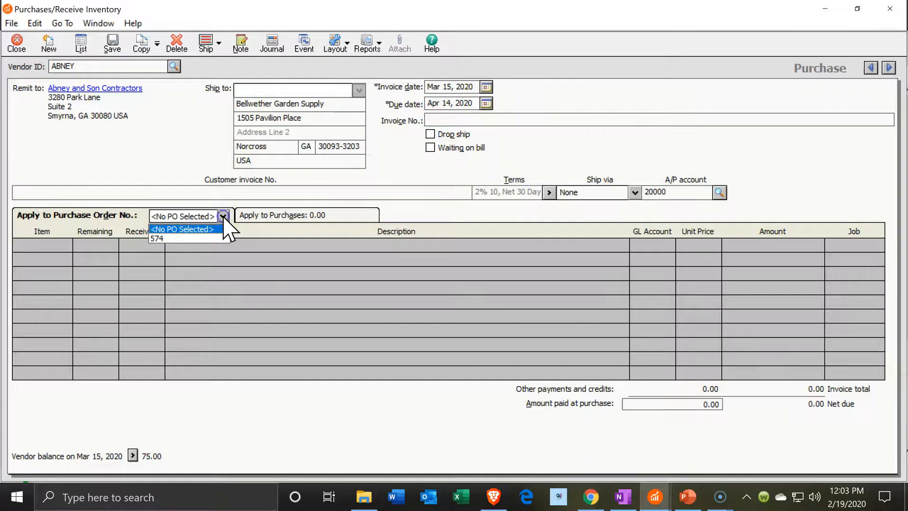
left_click(178, 238)
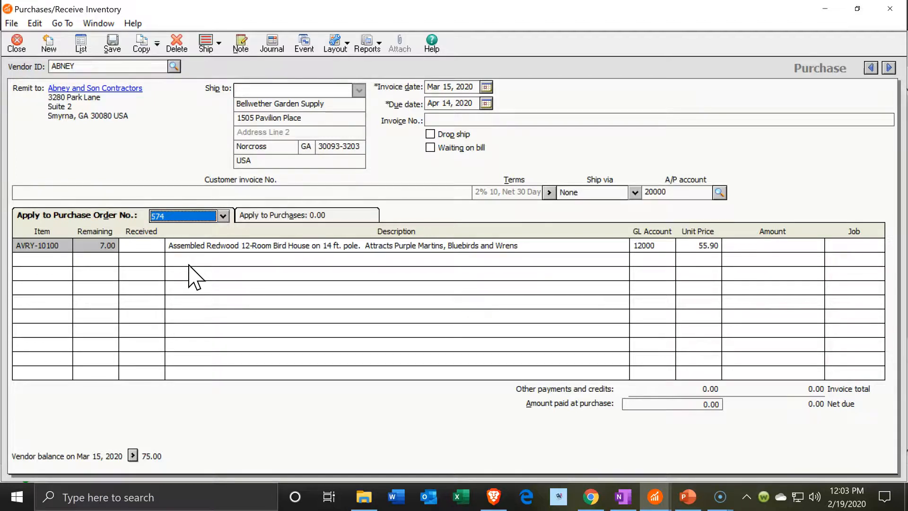
Step: Record 7 units of AVRY-10100 as received on the bill, keeping the line's other defaults
left_click(119, 269)
left_click(151, 246)
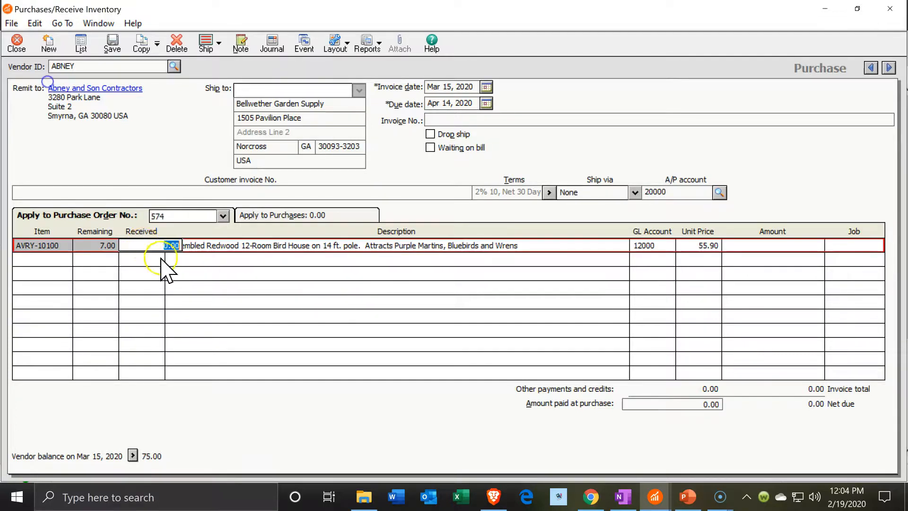
type("7")
key("Tab")
key("Tab")
key("Tab")
key("Tab")
key("Tab")
key("Tab")
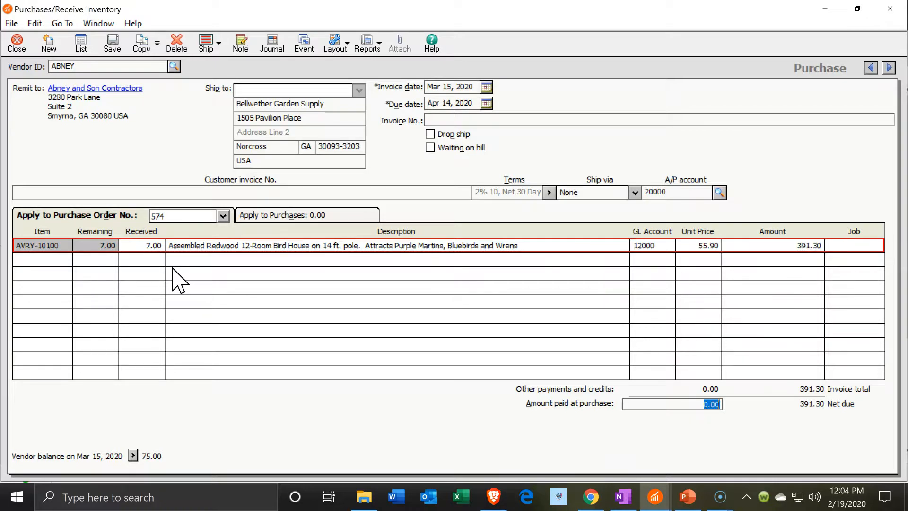